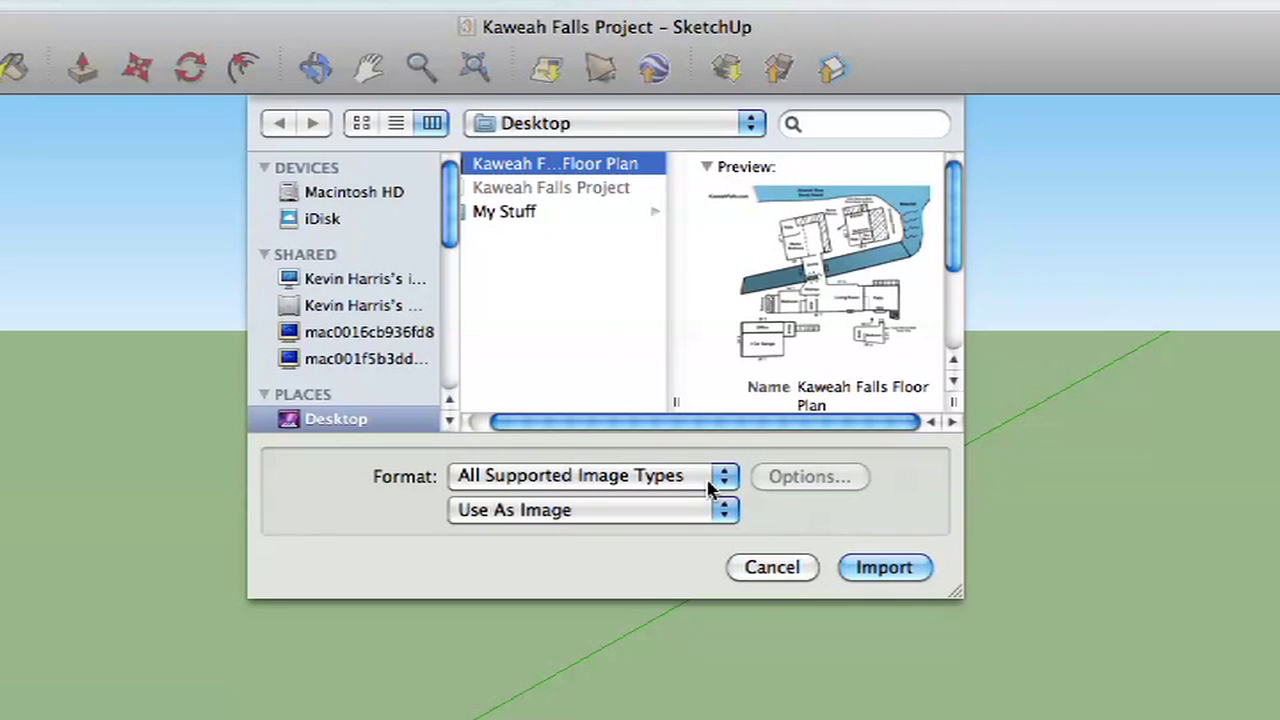
# - Import the Kaweah Falls Floor Plan file with the Use As Image option
pyautogui.click(636, 522)
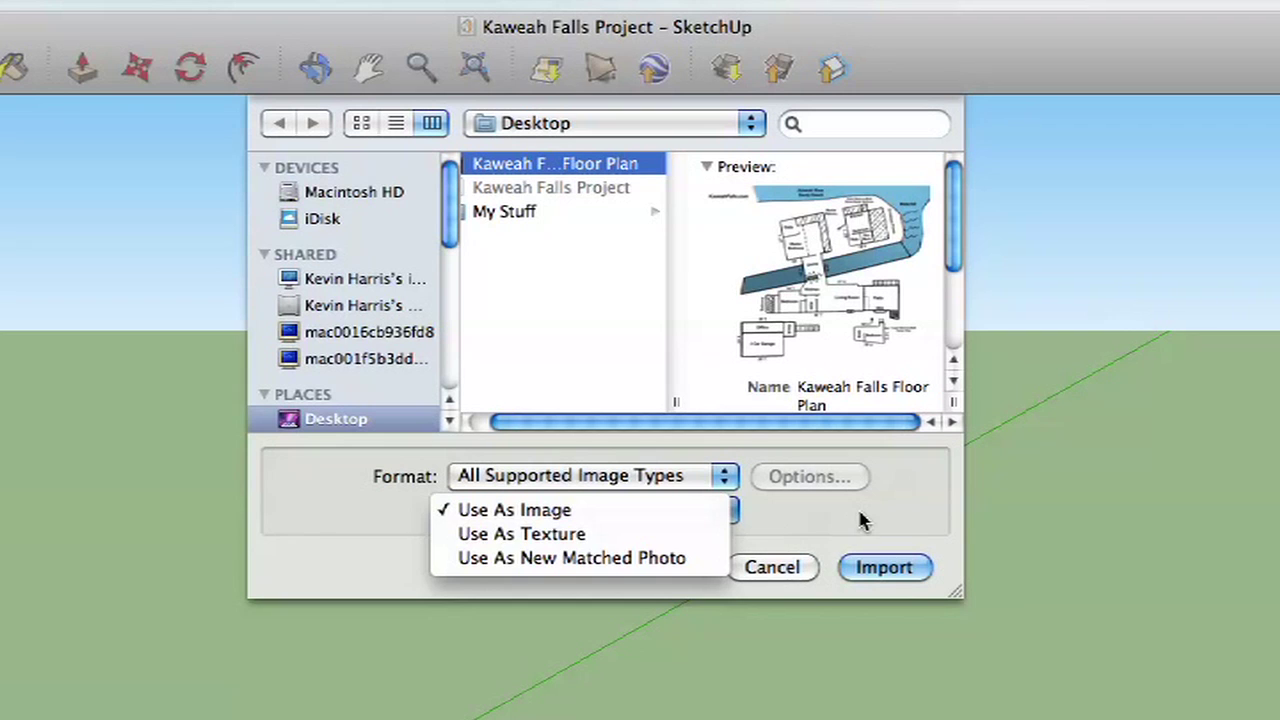
pyautogui.click(862, 520)
pyautogui.click(866, 567)
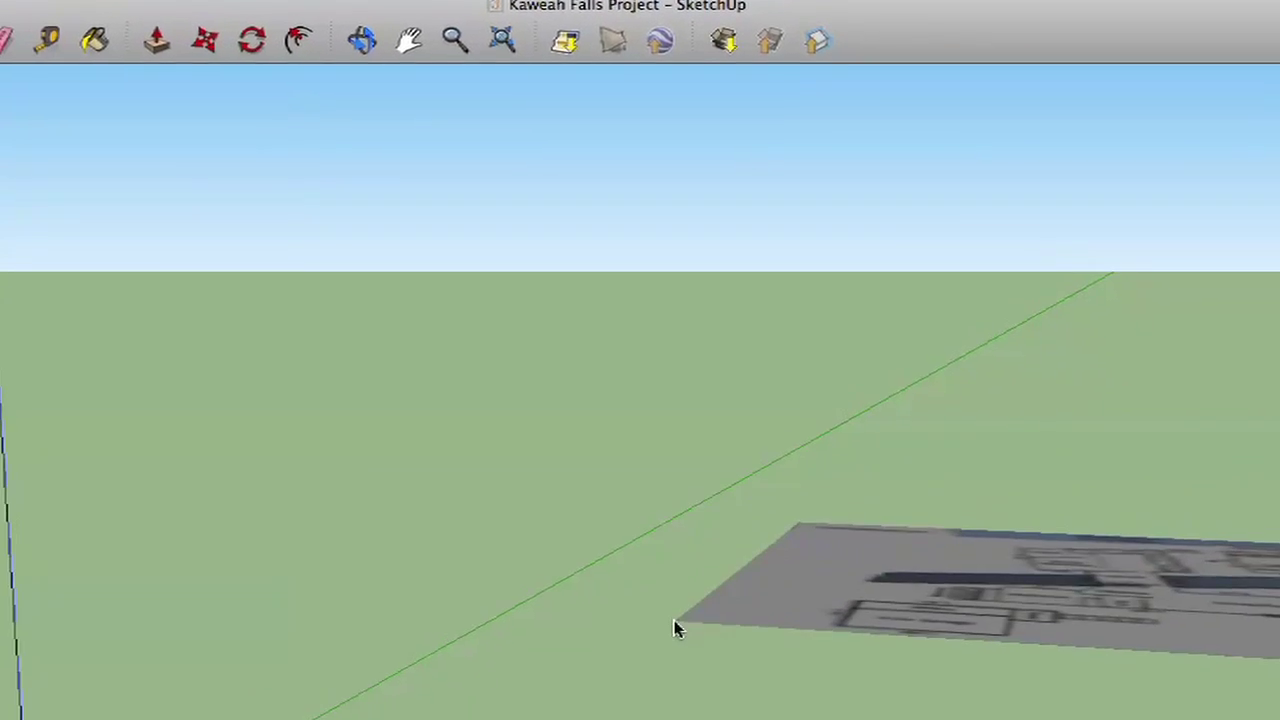
# - Place the near corner of the floor plan image exactly on the axes origin
pyautogui.moveTo(630, 581); pyautogui.dragTo(645, 420, button='middle')
pyautogui.scroll(-3, 645, 426)
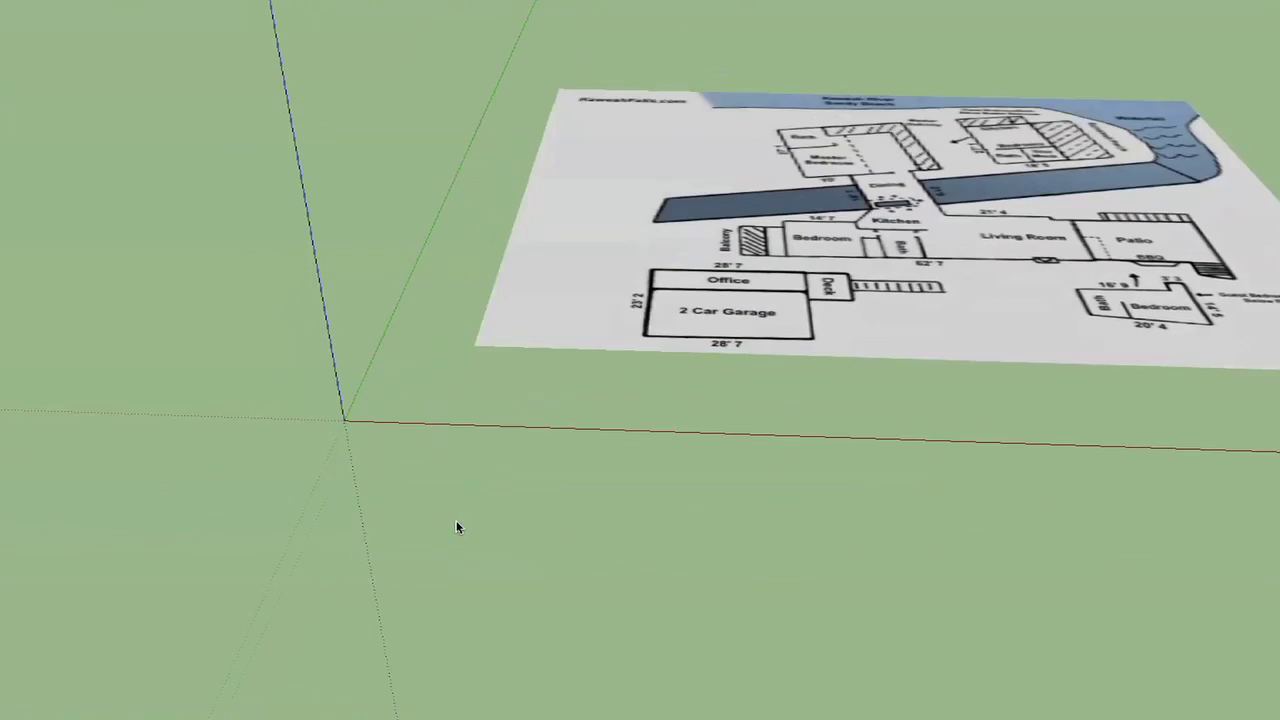
pyautogui.scroll(3, 456, 522)
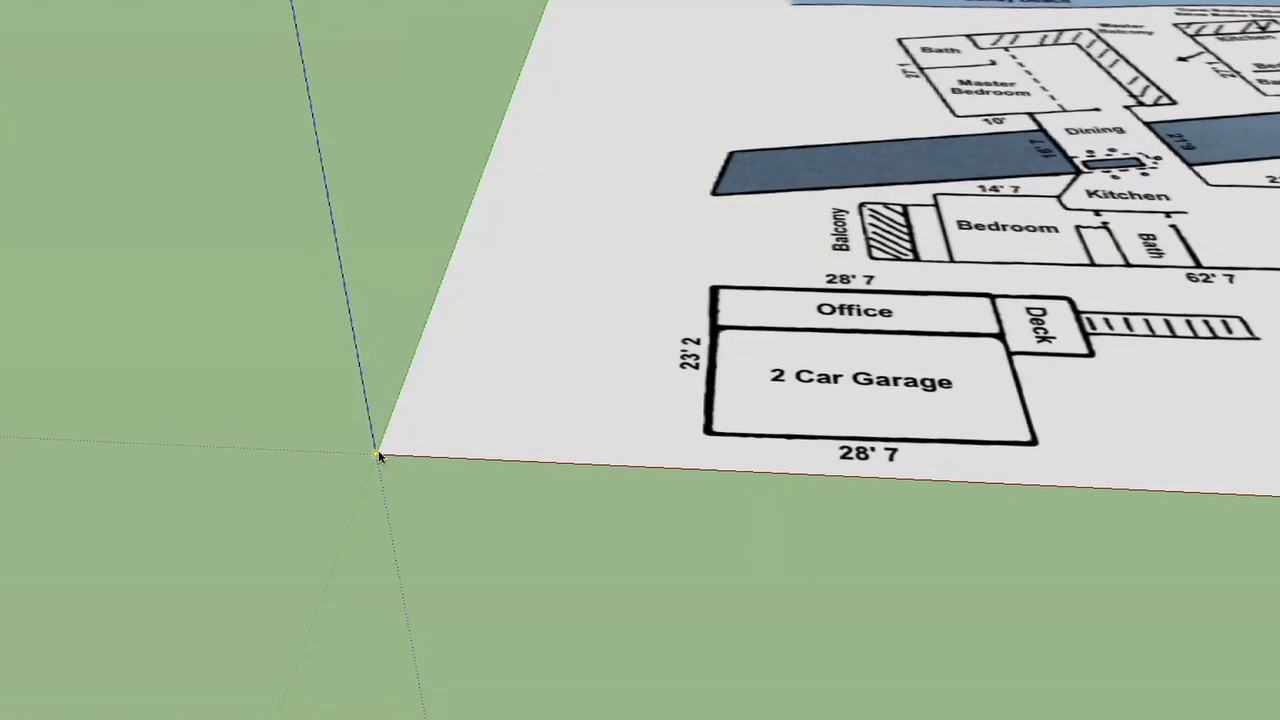
pyautogui.click(378, 451)
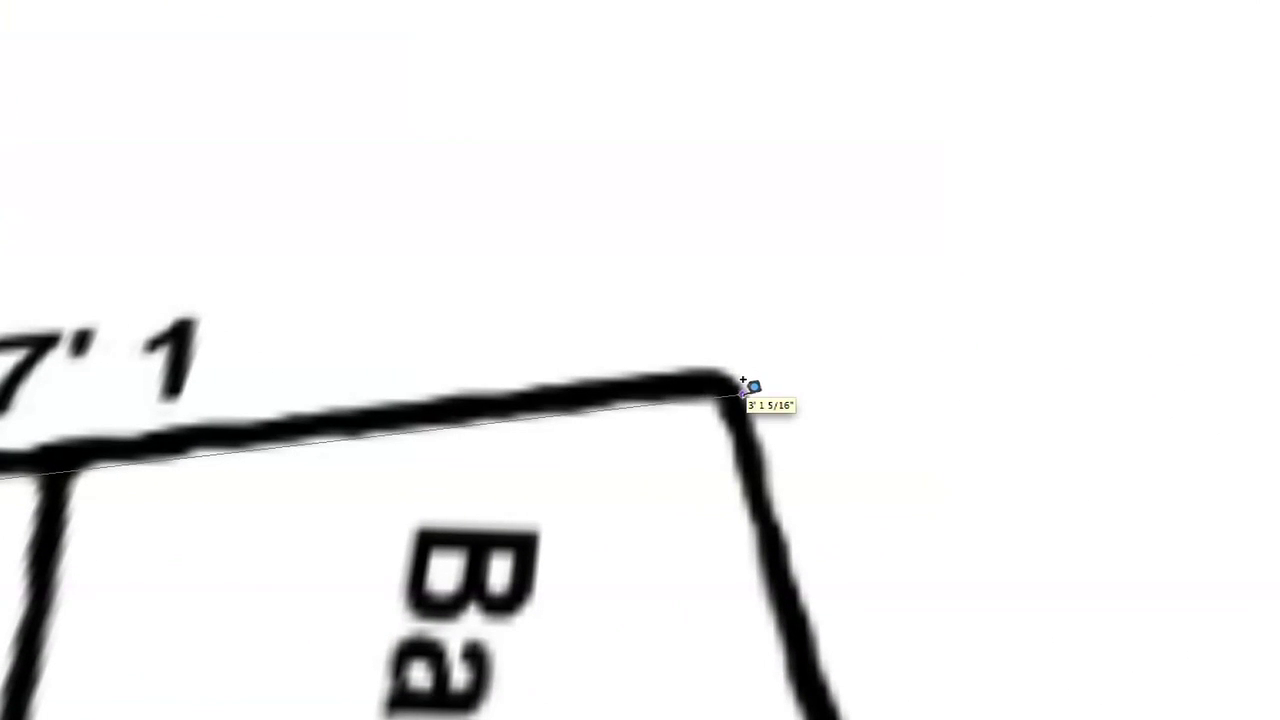
# - Measure the master bedroom and bath's outer wall with the Tape Measure and resize the whole model so it equals 27'1
pyautogui.click(743, 393)
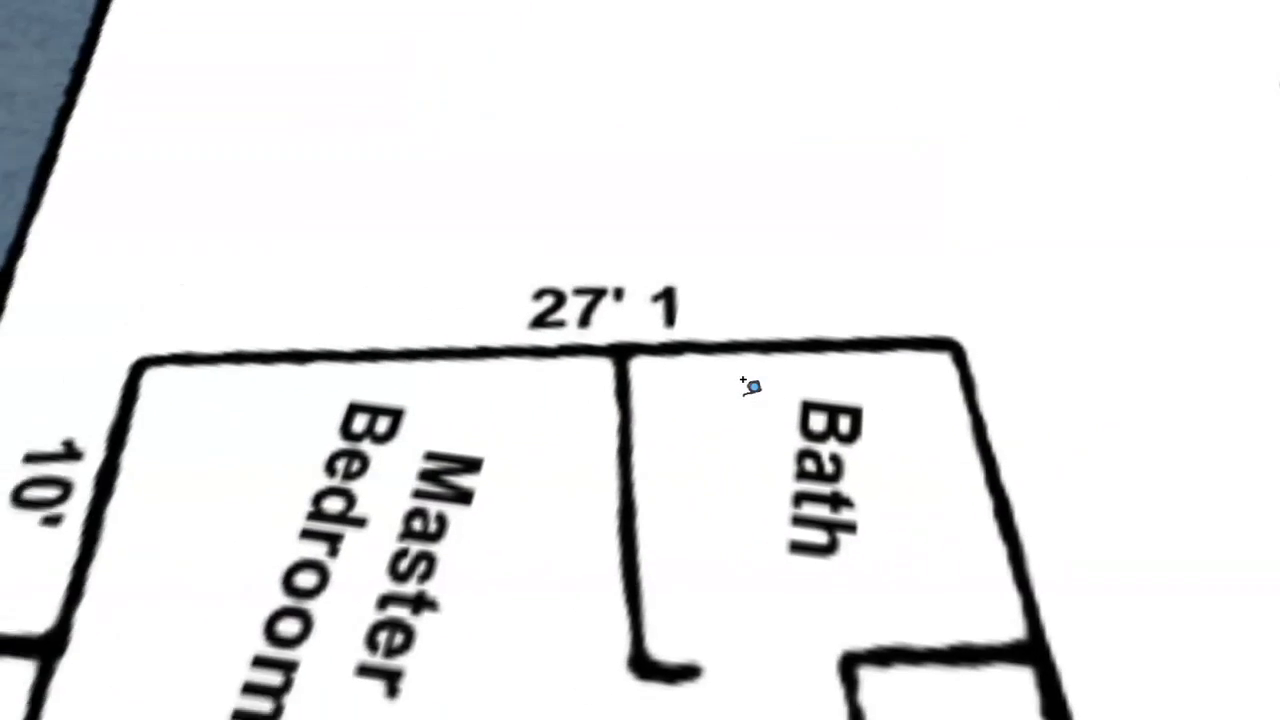
pyautogui.scroll(-8, 752, 386)
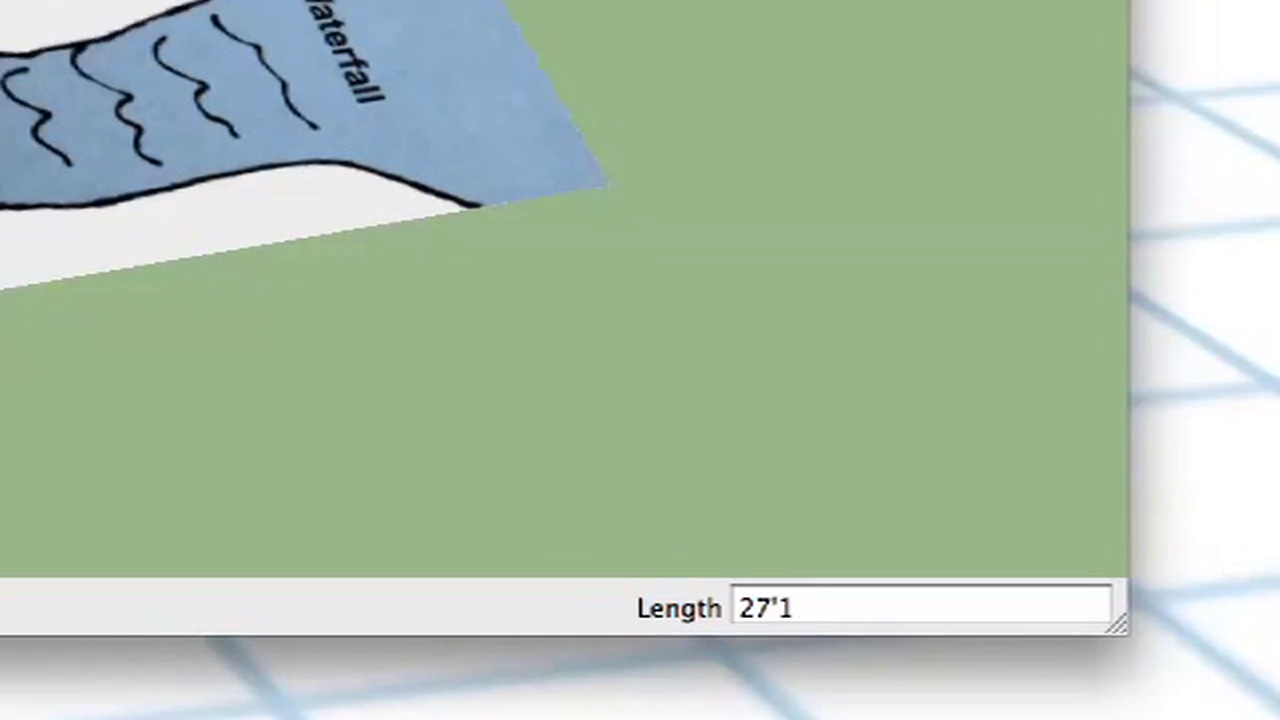
pyautogui.press('Return')
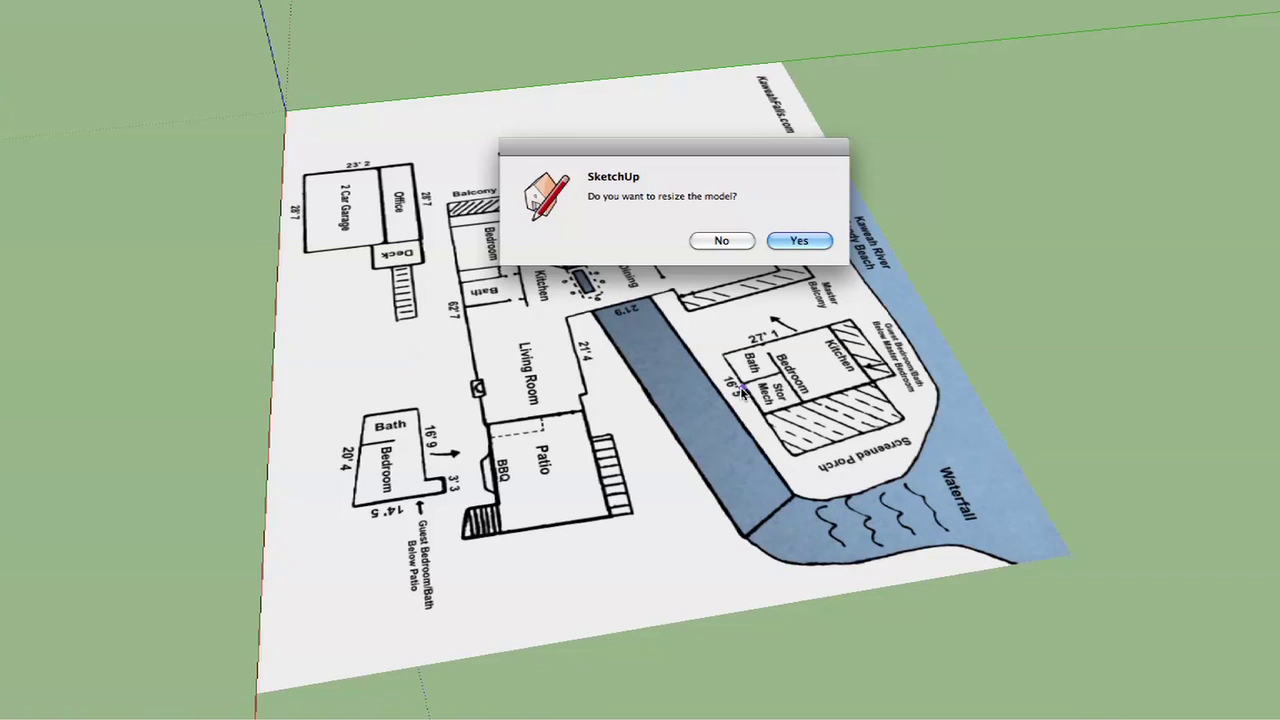
pyautogui.press('Return')
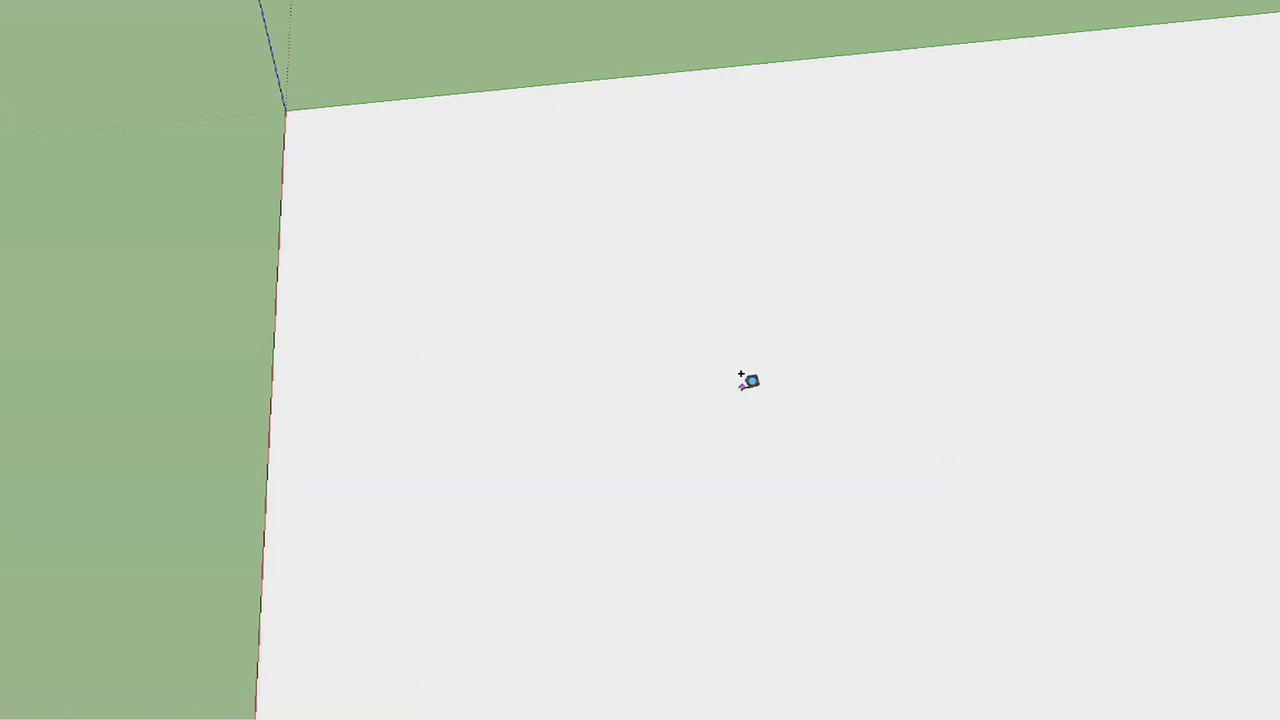
pyautogui.scroll(-5, 750, 380)
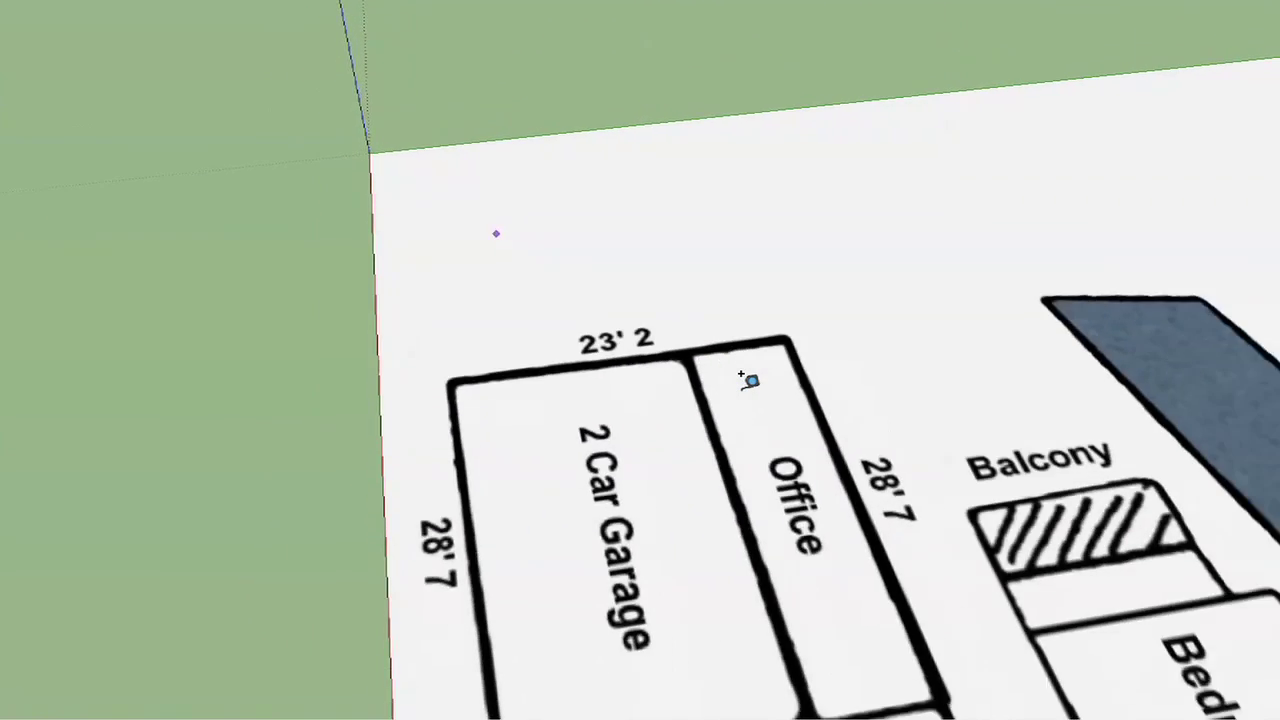
pyautogui.scroll(-8, 750, 380)
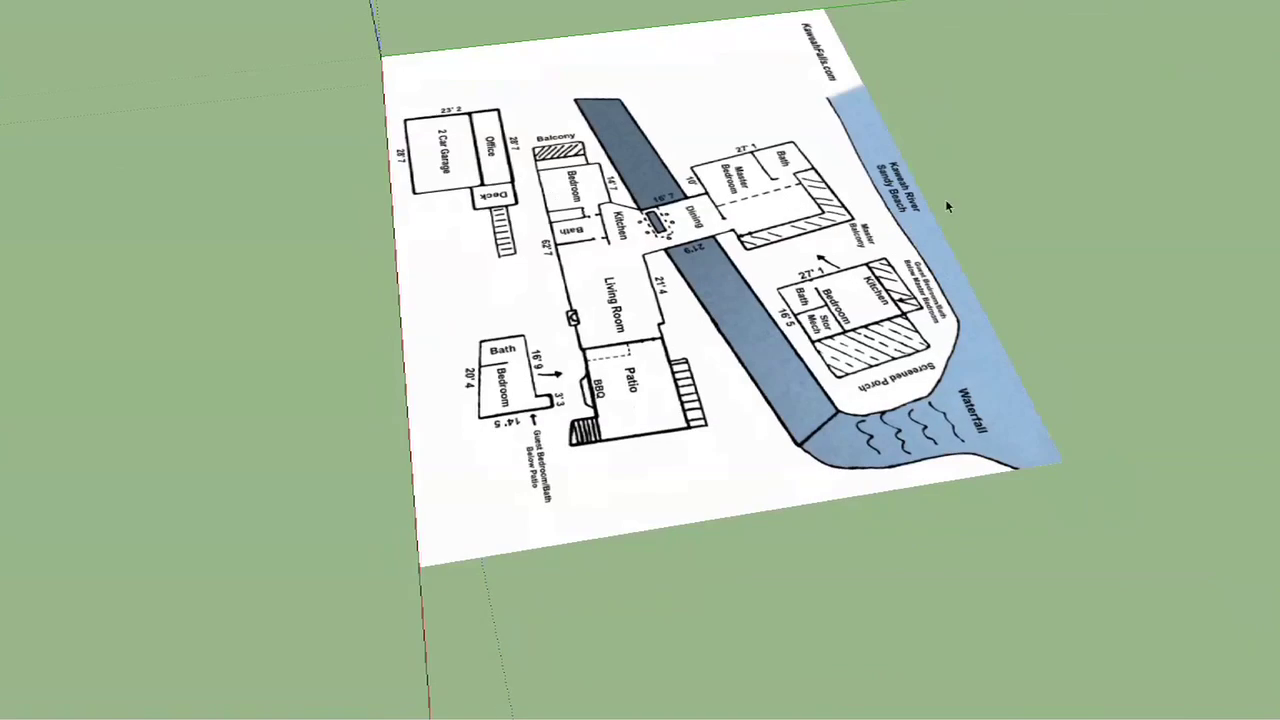
# - Check the plan's new scale by examining the master bedroom's 27' 1 wall with the Tape Measure
pyautogui.scroll(3, 967, 195)
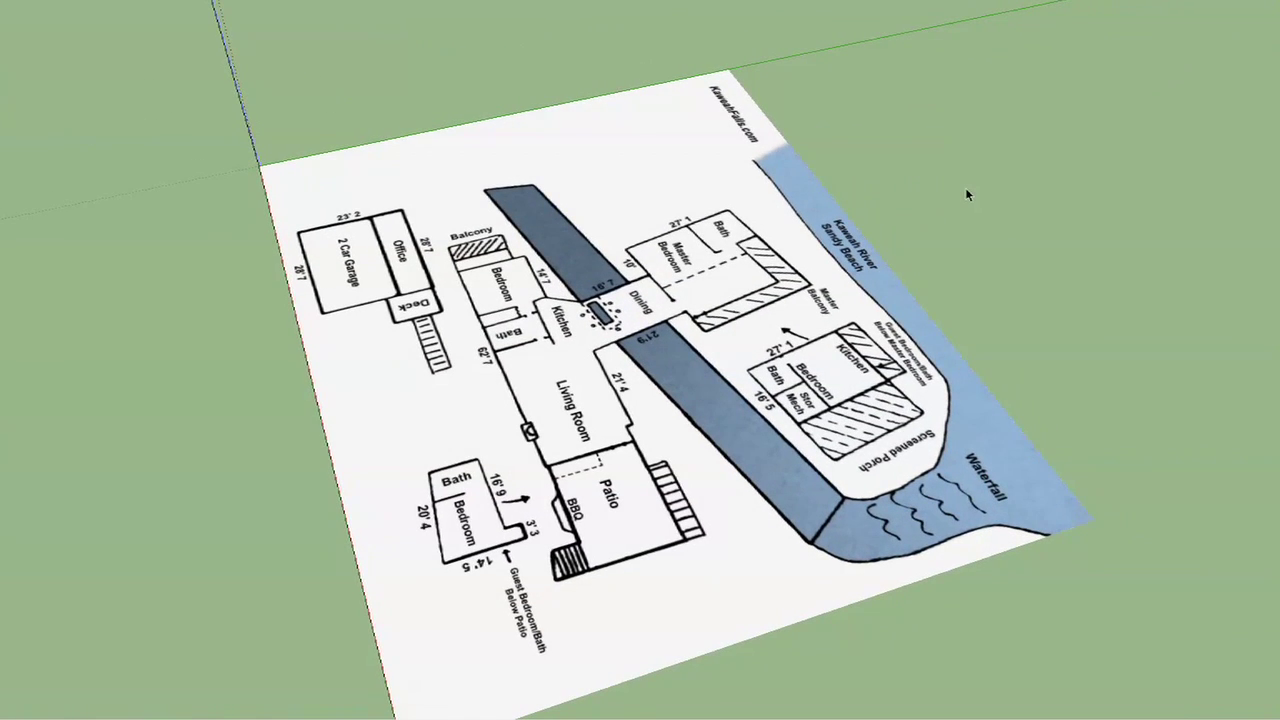
pyautogui.press('t')
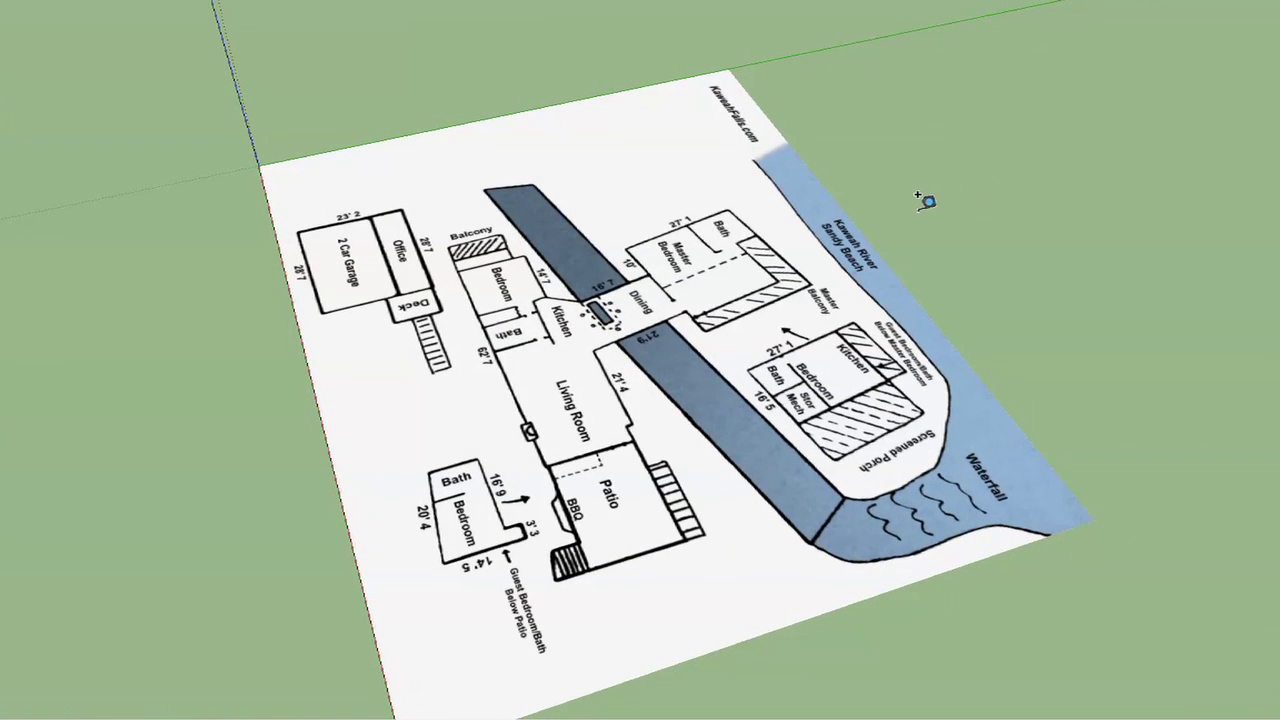
pyautogui.scroll(6, 925, 202)
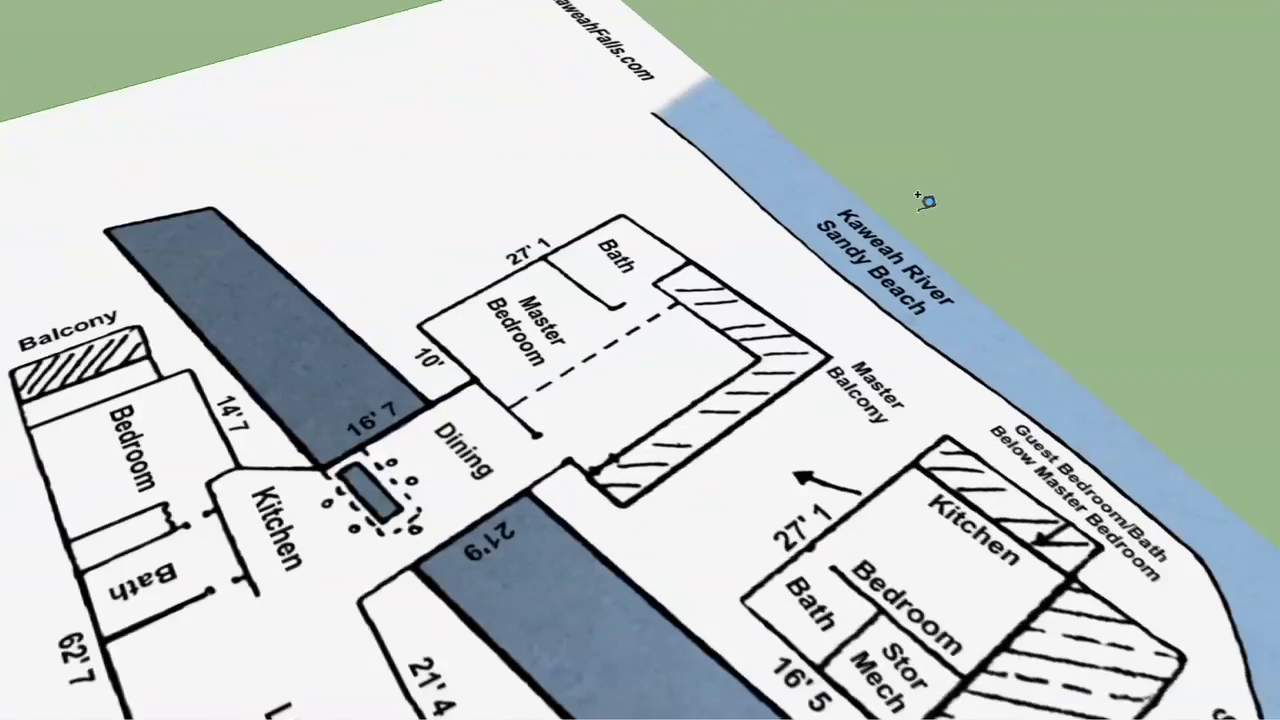
pyautogui.scroll(5, 700, 318)
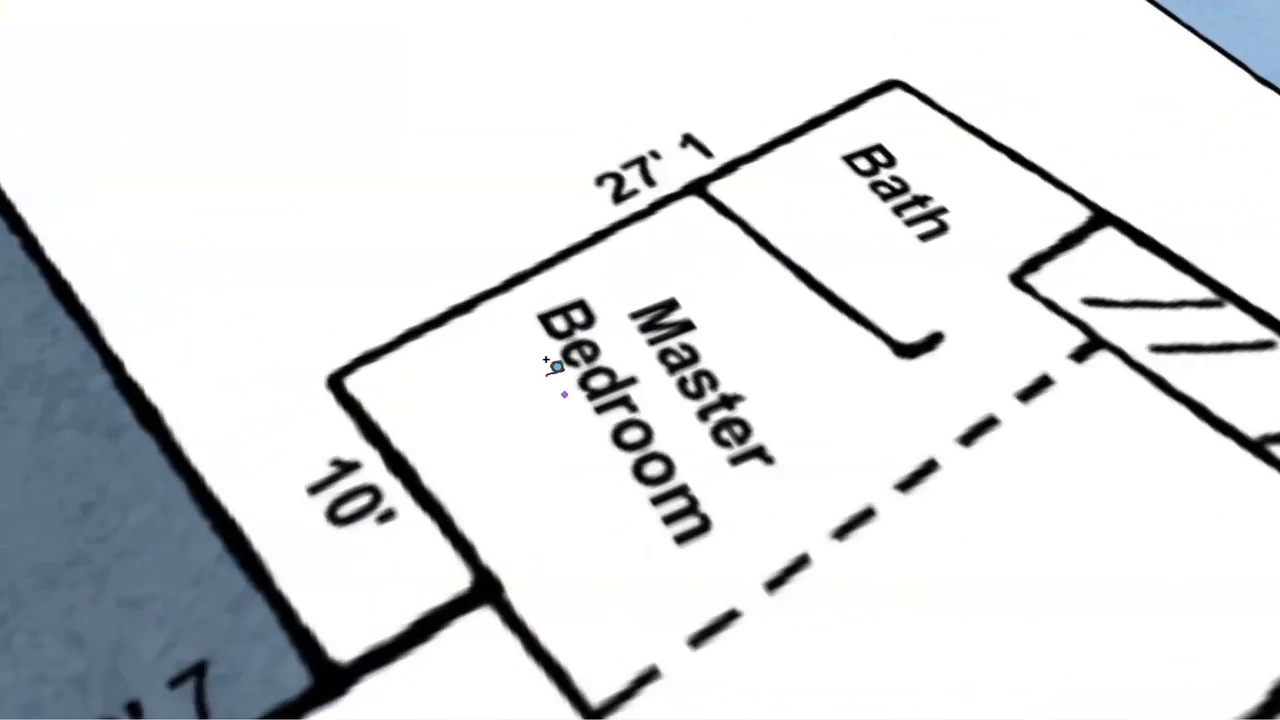
pyautogui.scroll(1, 410, 388)
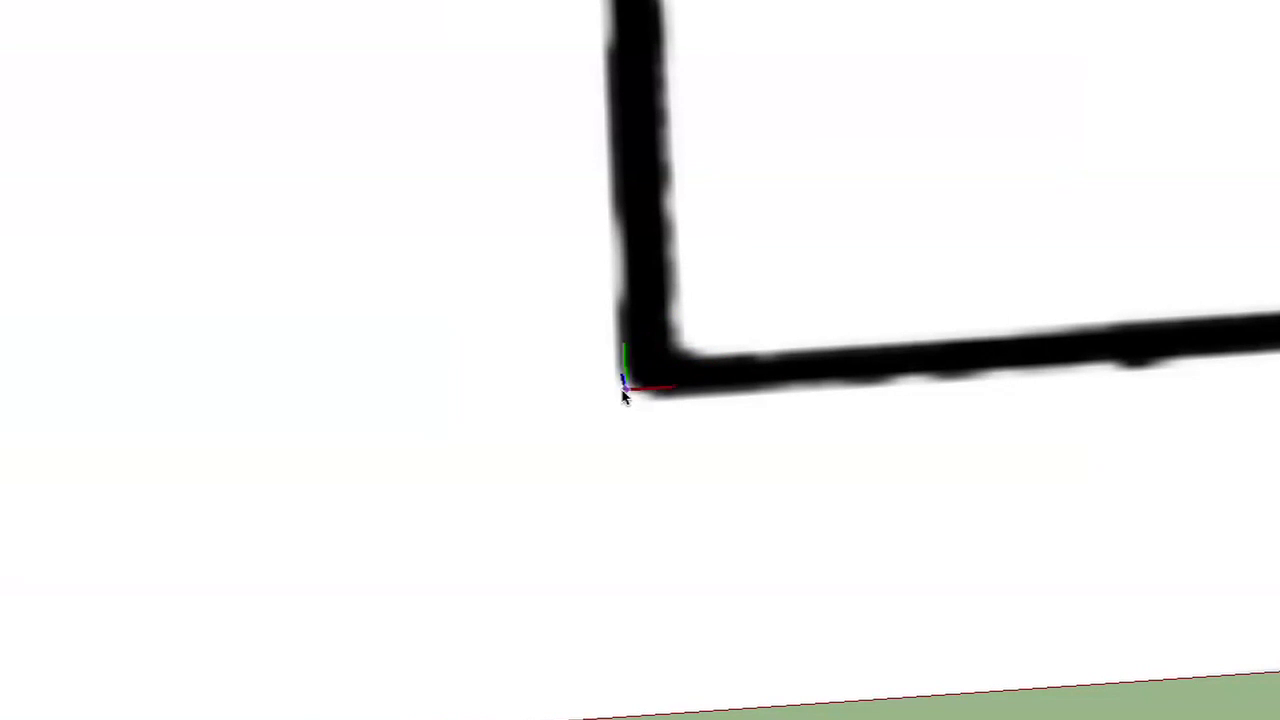
# - Relocate the axes origin to the garage's outer front corner, aligning the red axis with its 28' 7 wall and green with its 23' 2 wall
pyautogui.click(618, 396)
pyautogui.scroll(-8, 843, 362)
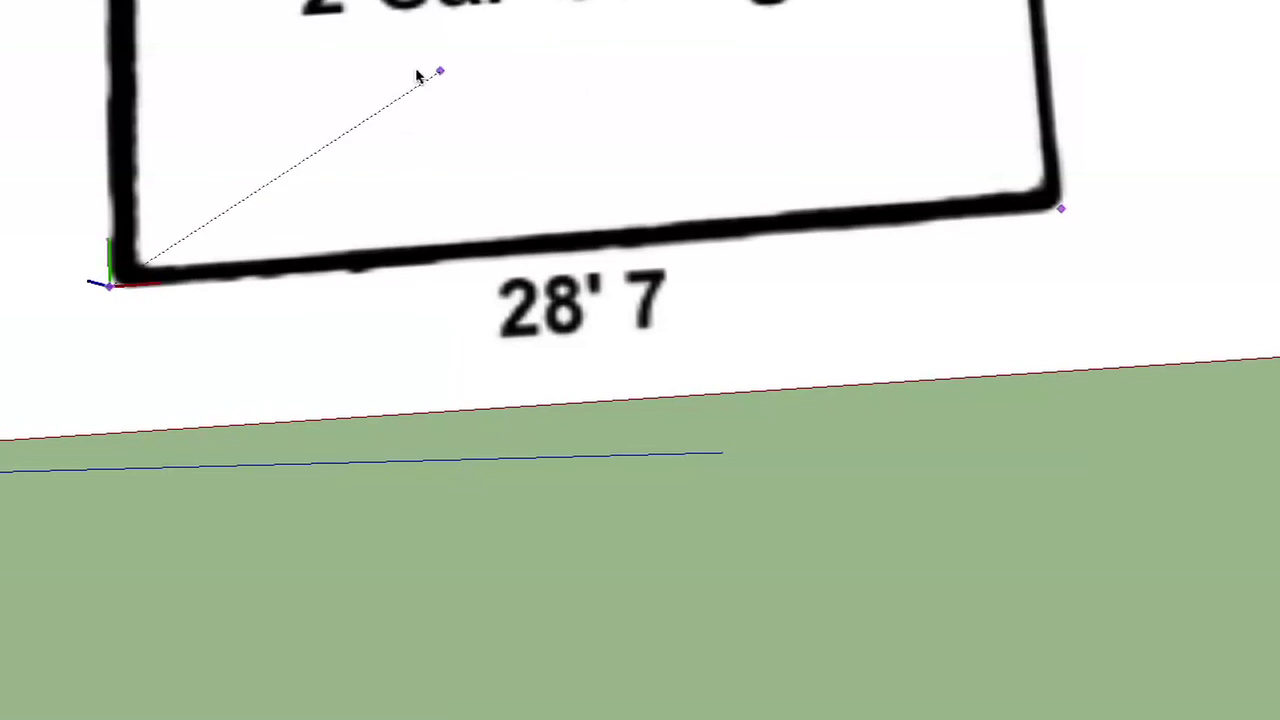
pyautogui.click(280, 49)
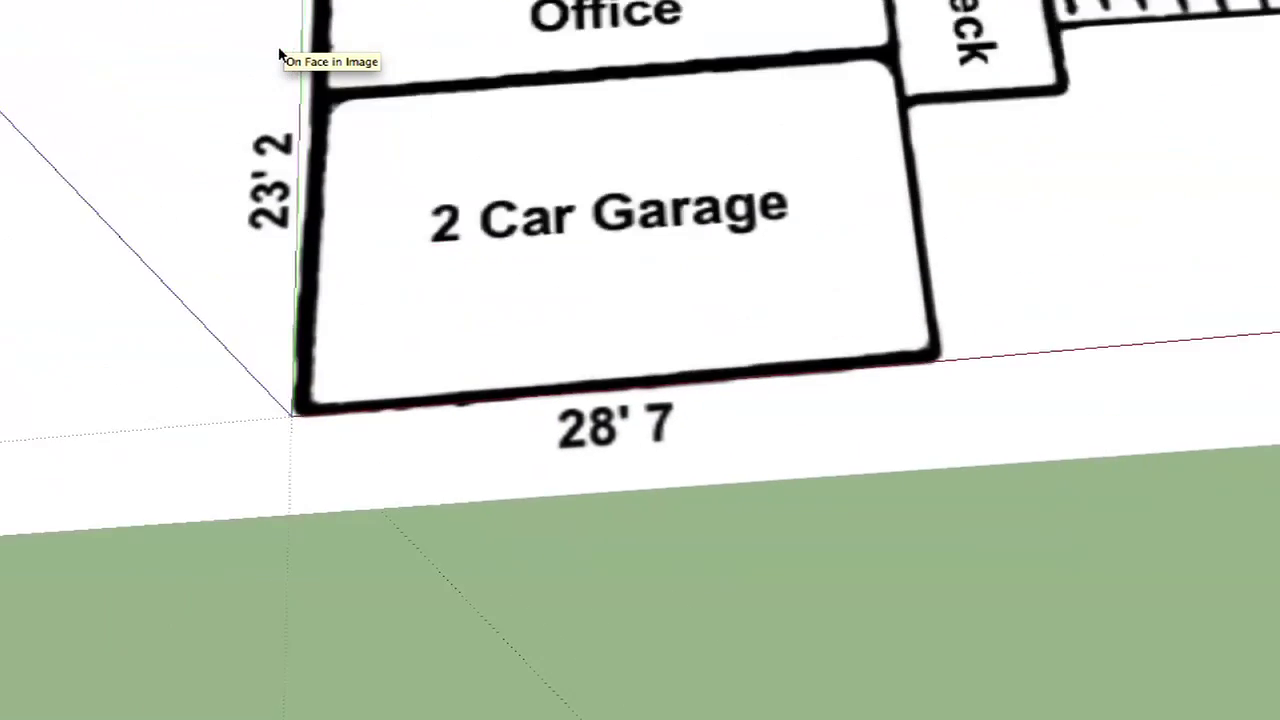
# - Check the axes alignment by running a temporary line parallel to the red axis along the office's 28' 7 wall
pyautogui.scroll(-3, 181, 40)
pyautogui.scroll(5, 331, 47)
pyautogui.press('l')
pyautogui.scroll(5, 390, 75)
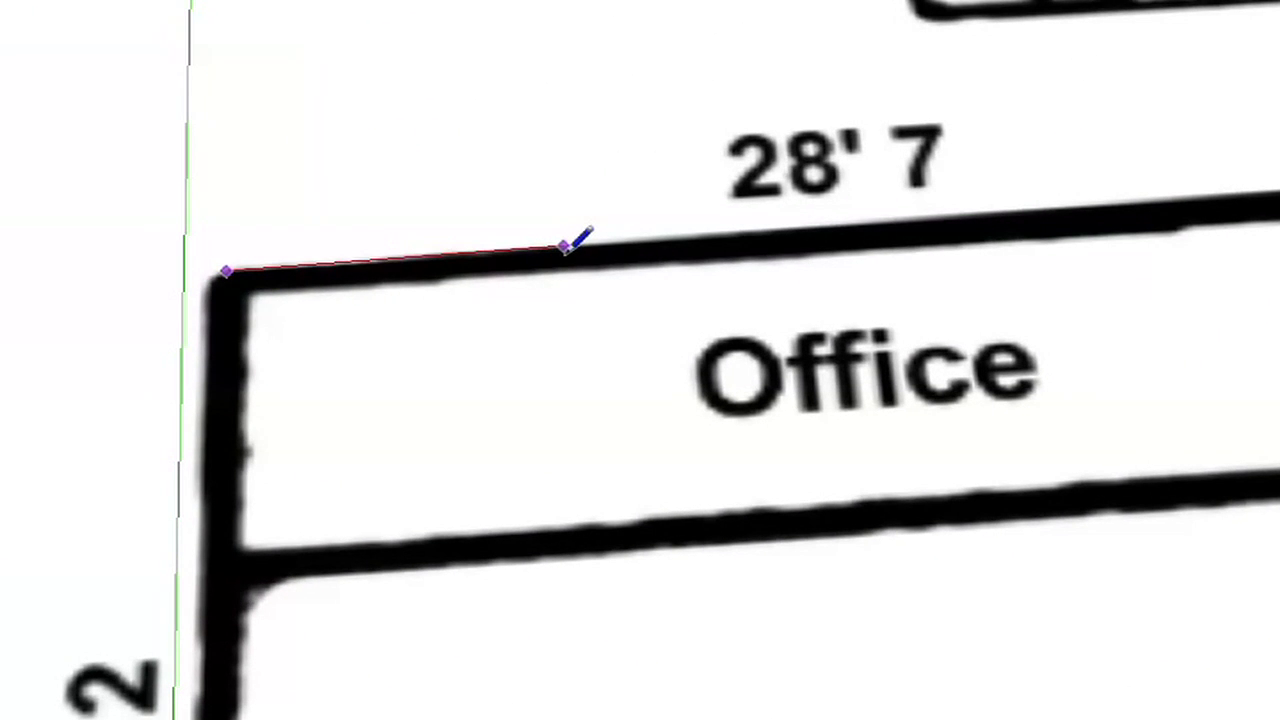
pyautogui.scroll(-2, 928, 268)
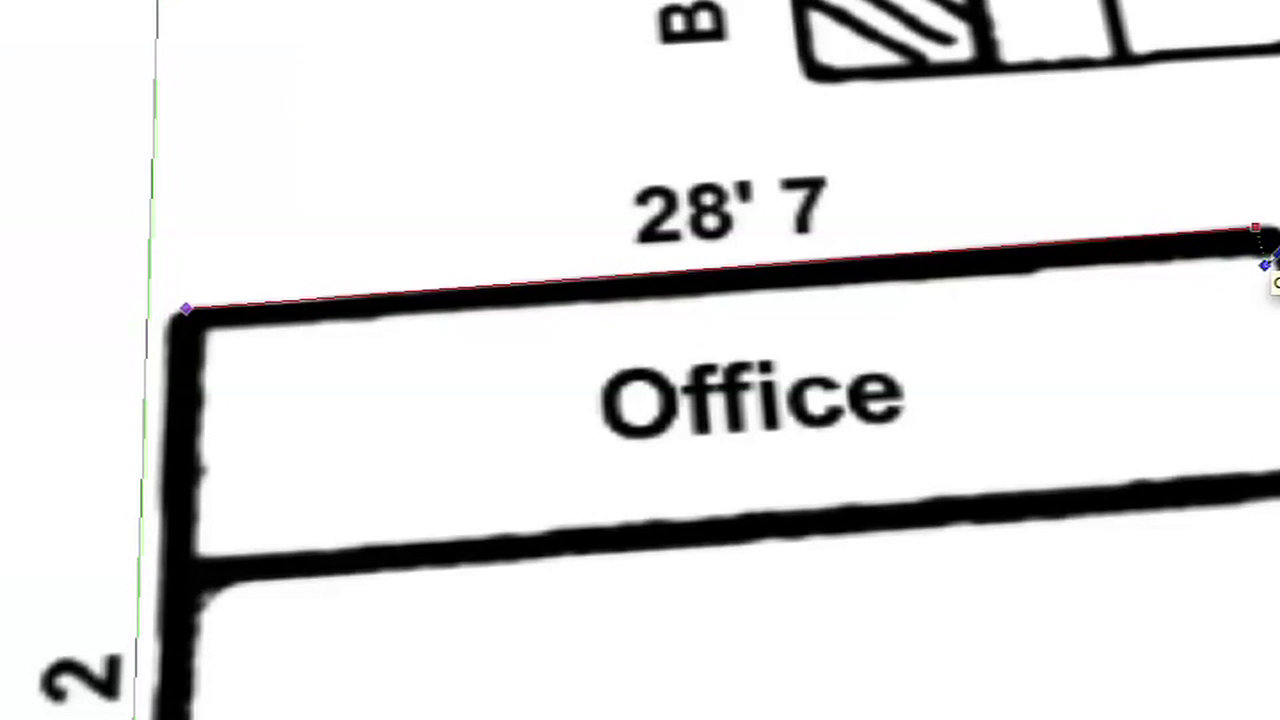
pyautogui.press('space')
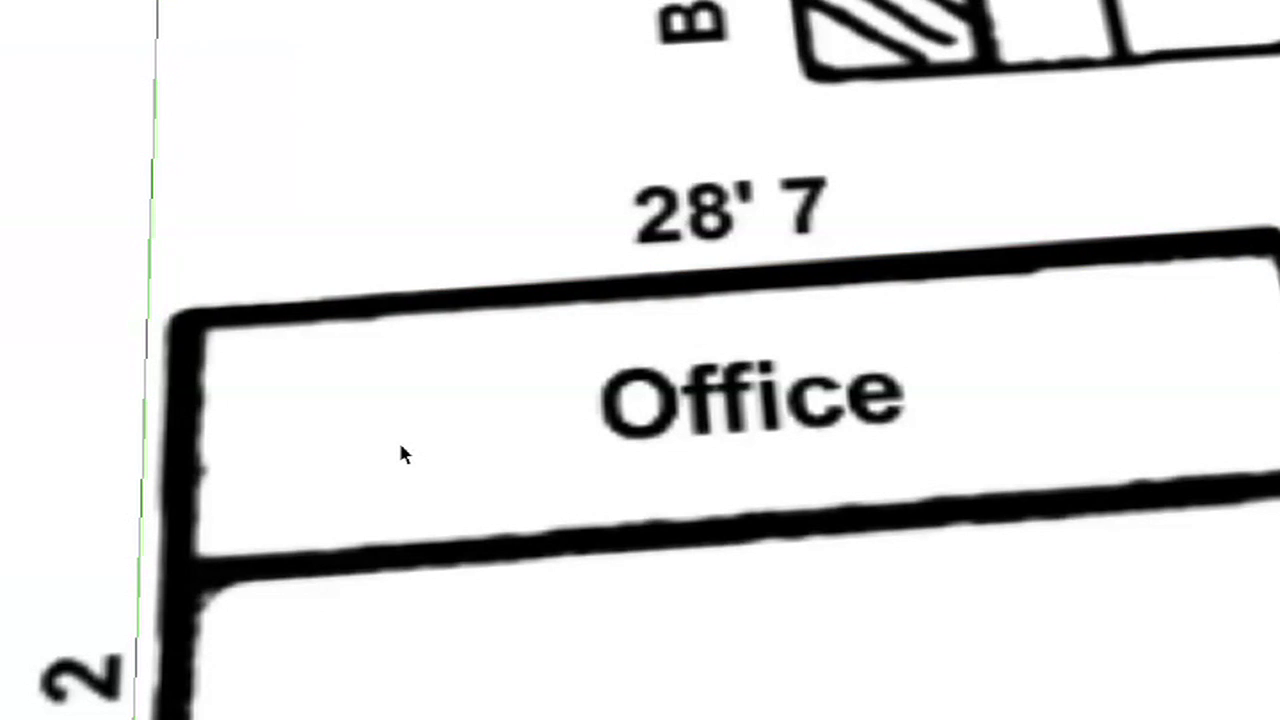
# - Draw a 28'7 by 23'2 rectangle from the new axes origin over the garage and office footprint
pyautogui.scroll(-2, 401, 447)
pyautogui.scroll(-4, 80, 434)
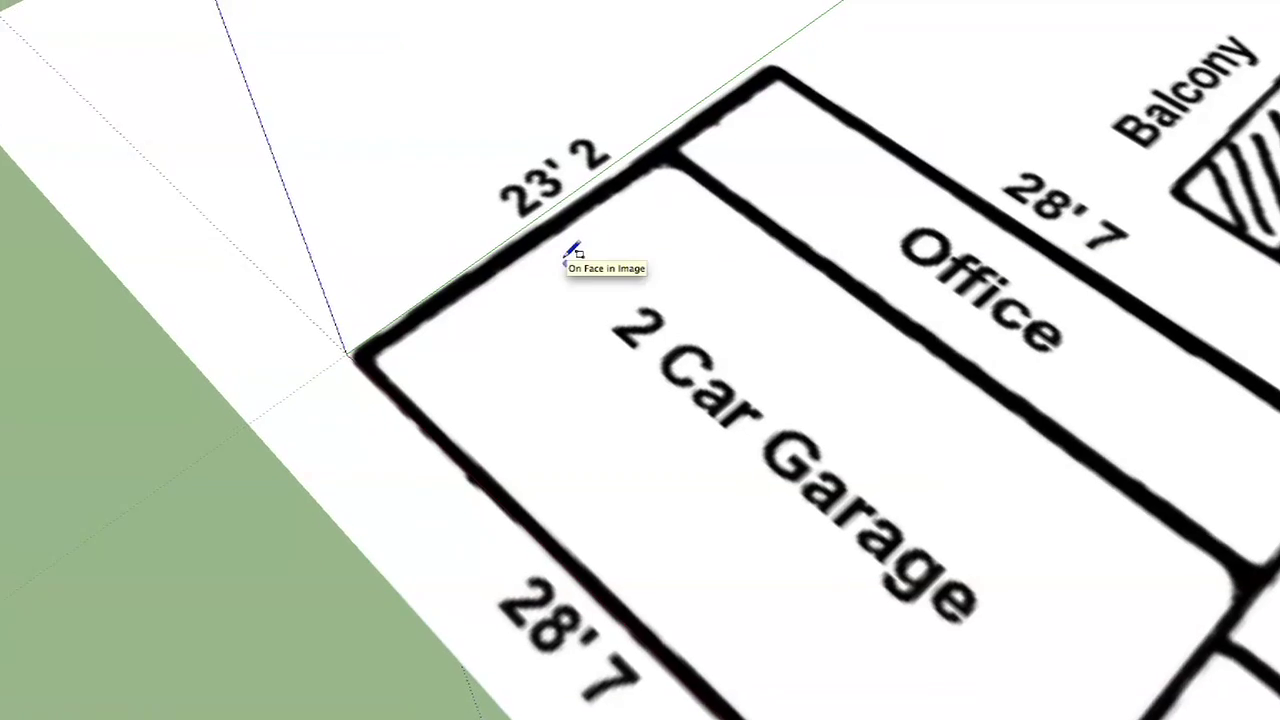
pyautogui.scroll(3, 575, 252)
pyautogui.scroll(-6, 576, 252)
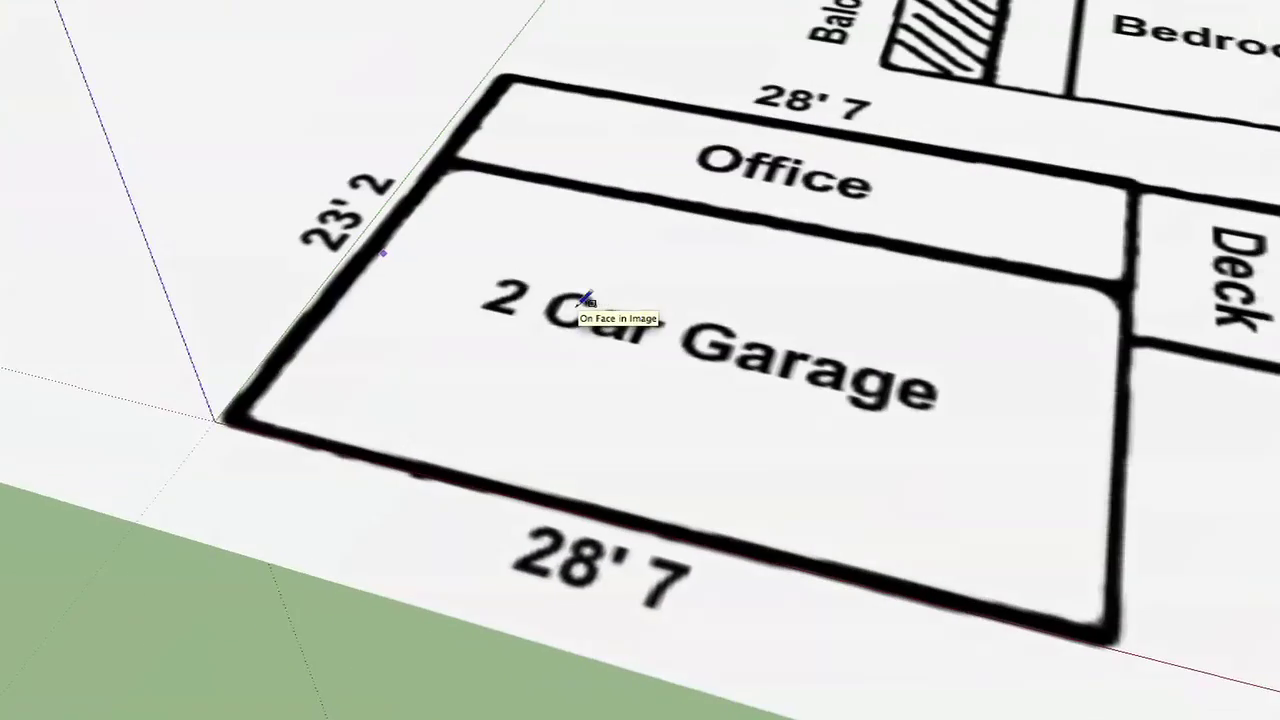
pyautogui.scroll(-5, 715, 465)
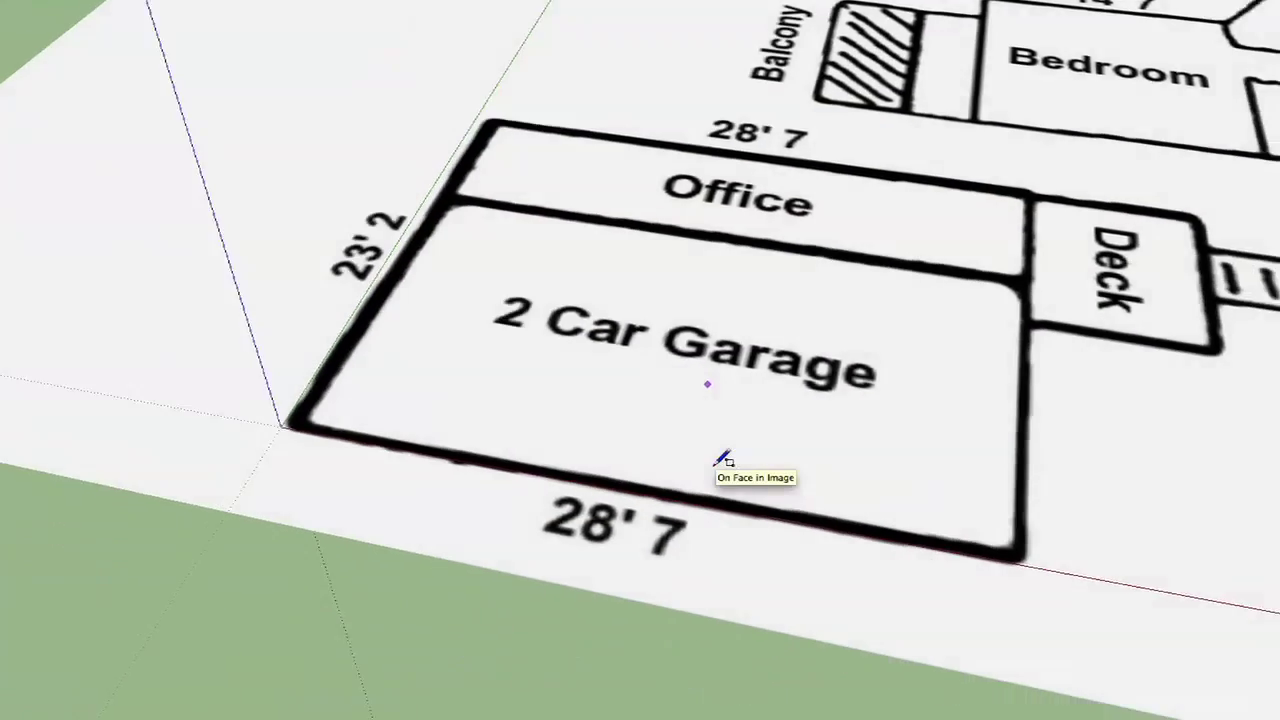
pyautogui.scroll(5, 723, 455)
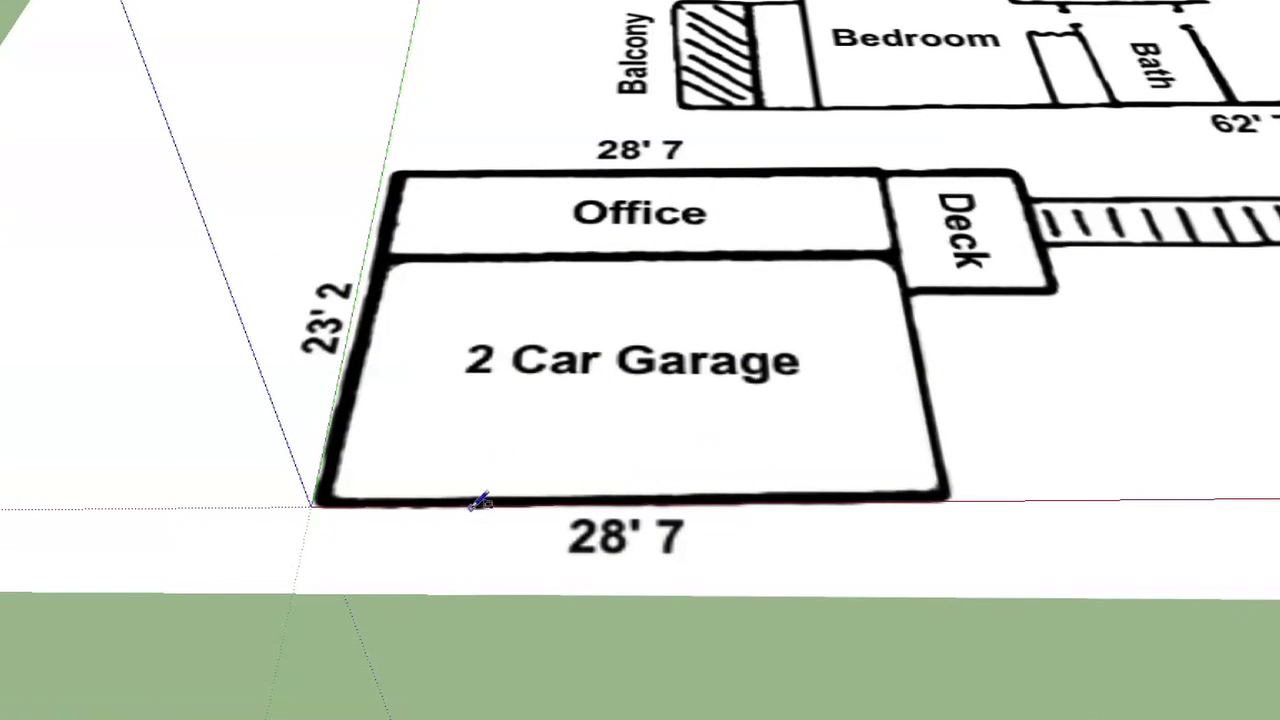
pyautogui.scroll(-2, 529, 514)
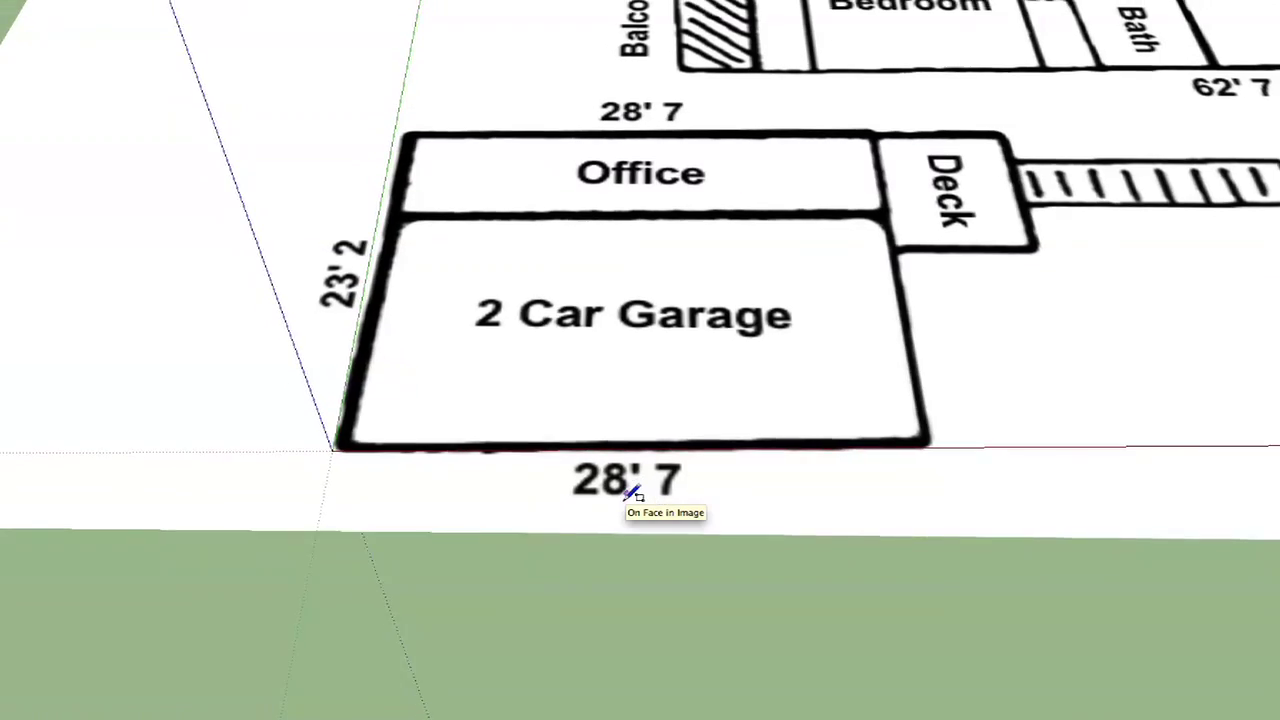
pyautogui.scroll(5, 588, 446)
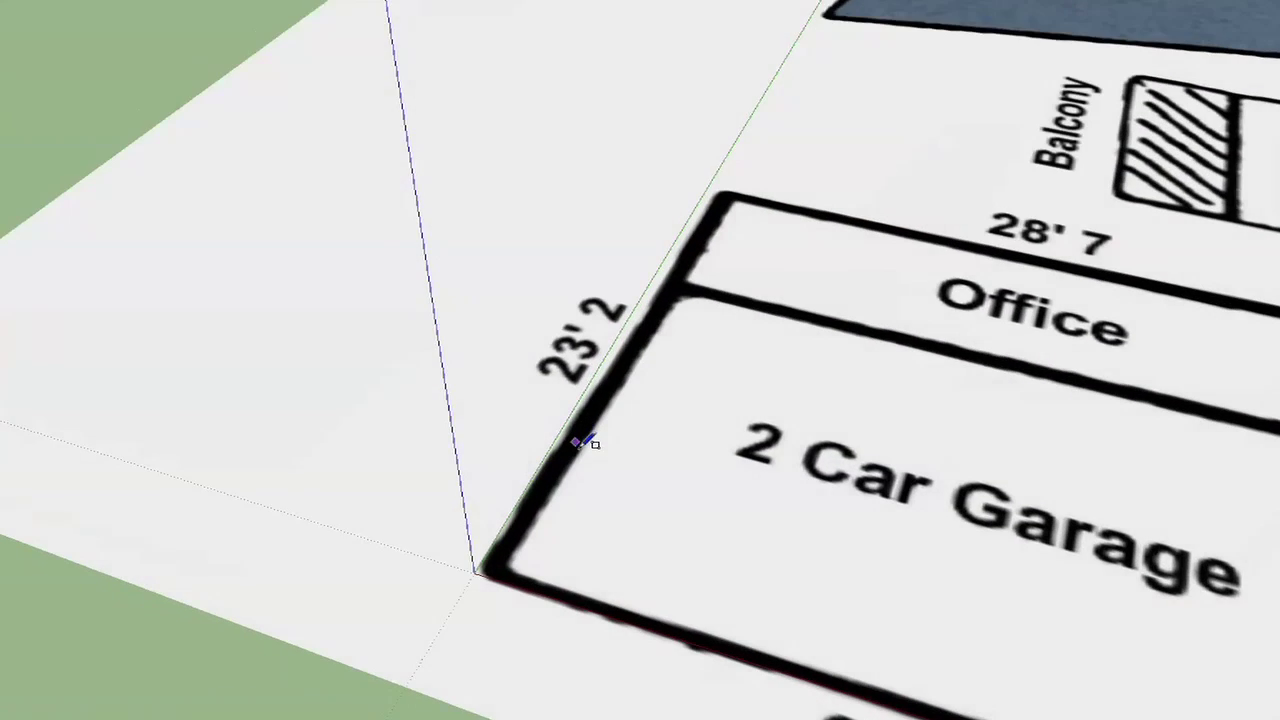
pyautogui.scroll(1, 580, 446)
pyautogui.scroll(-3, 600, 423)
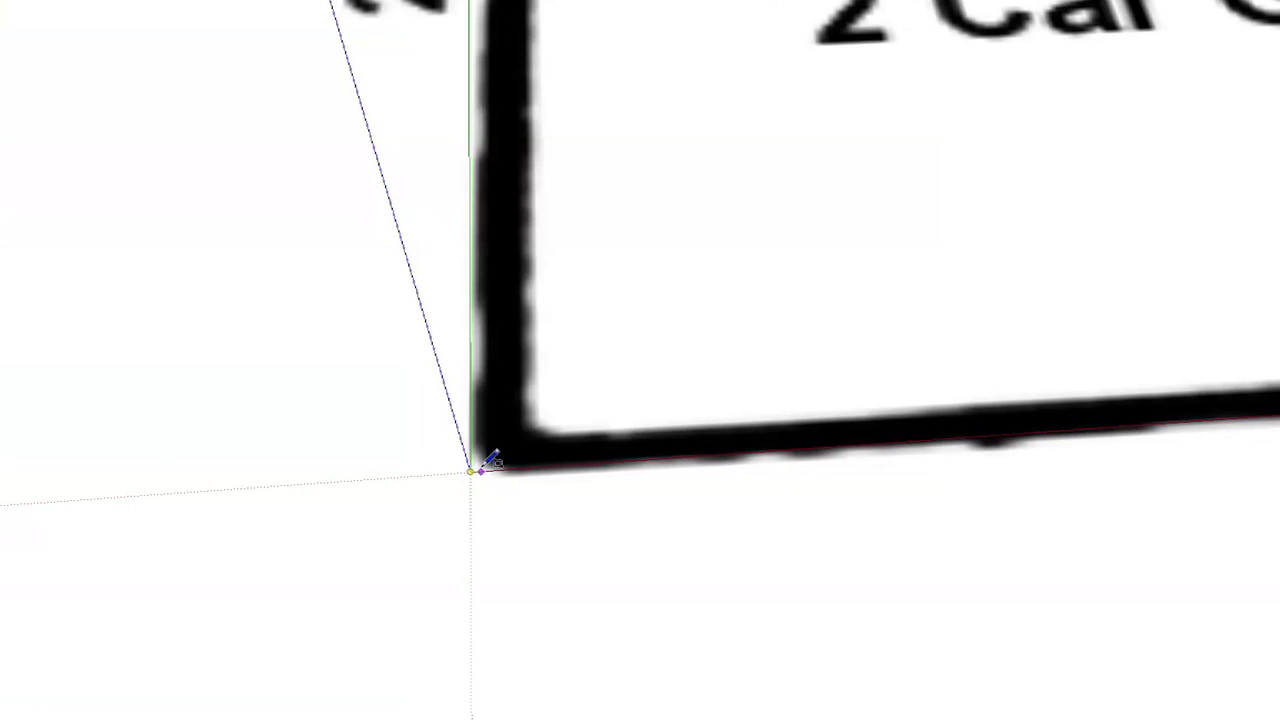
pyautogui.scroll(-8, 591, 374)
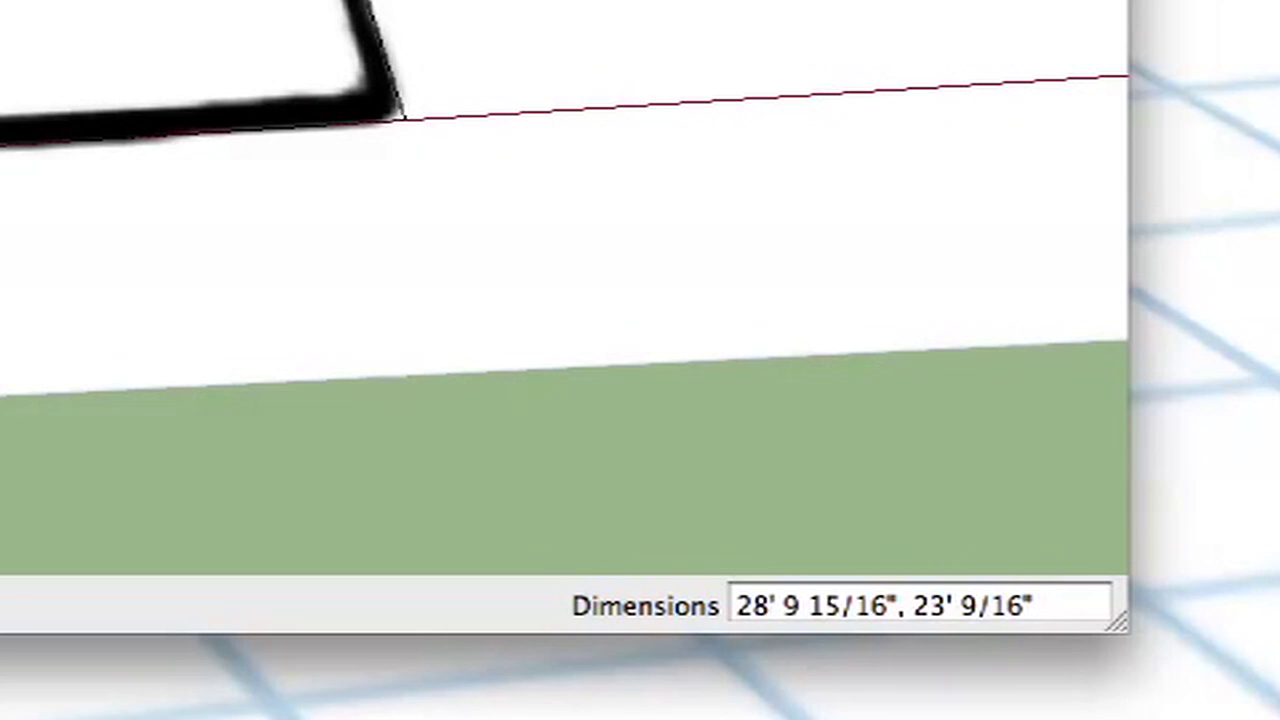
pyautogui.write("28'7,23'2")
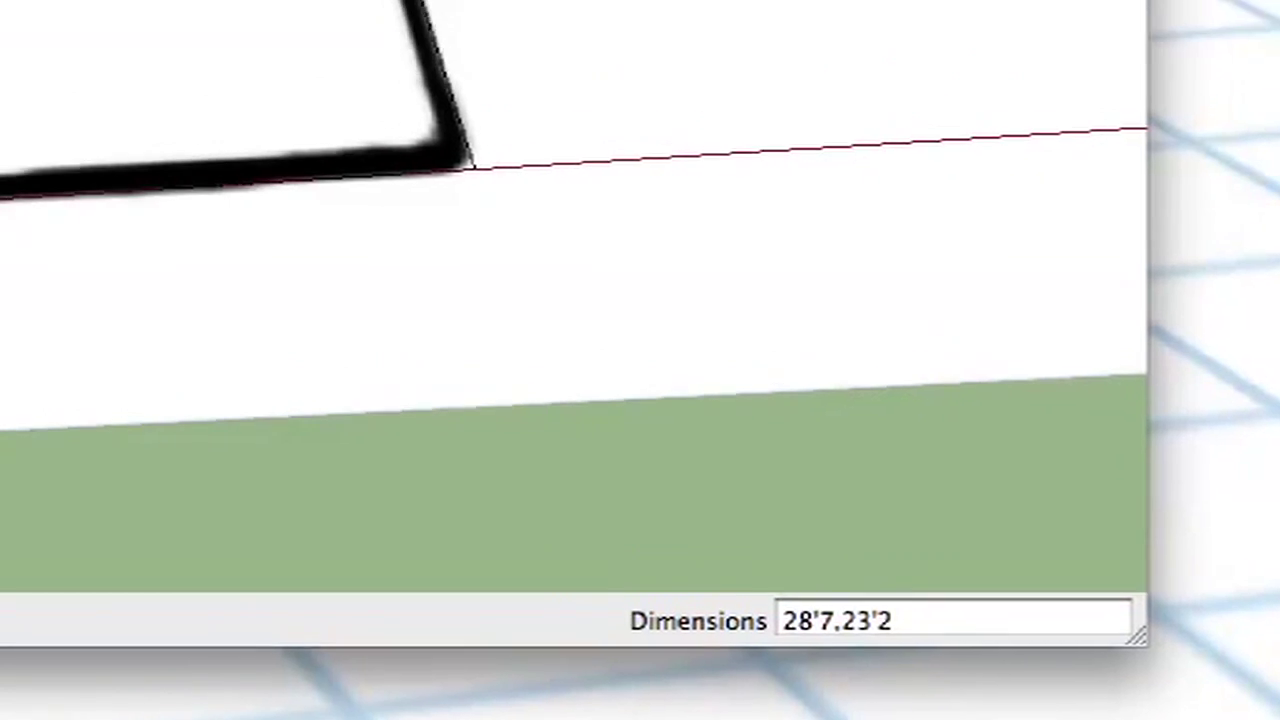
pyautogui.press('Return')
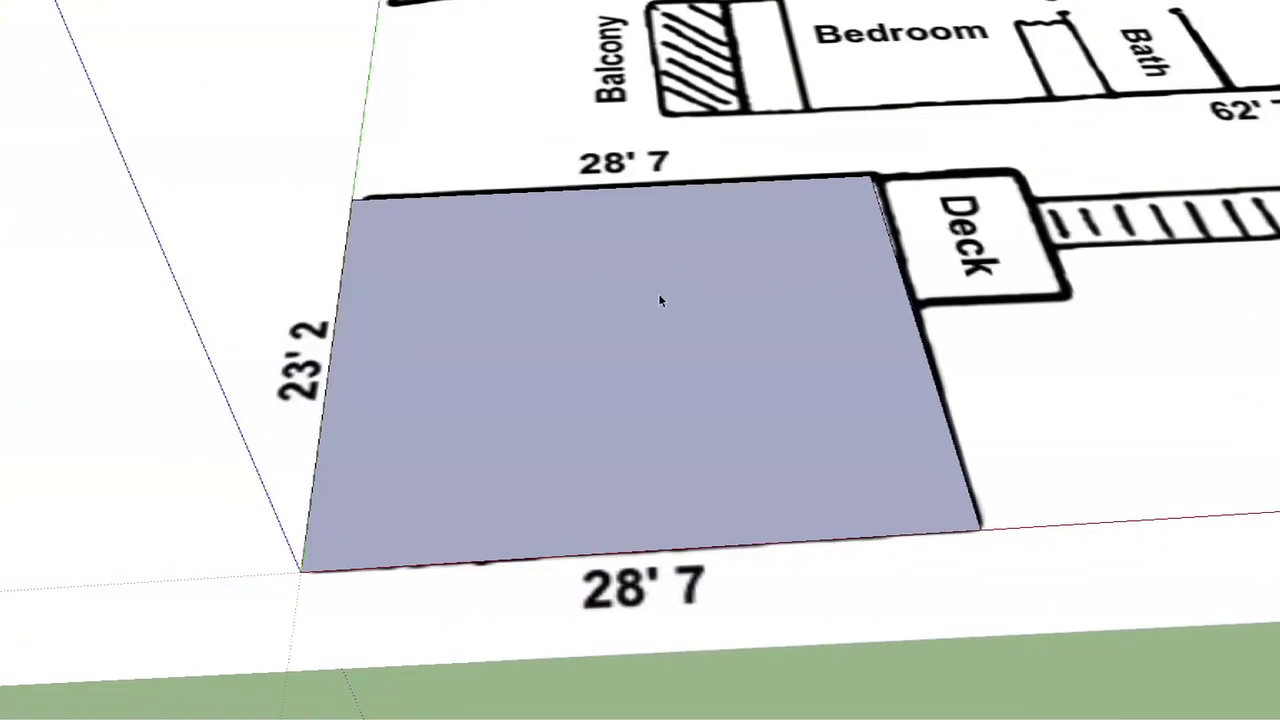
pyautogui.scroll(-3, 660, 300)
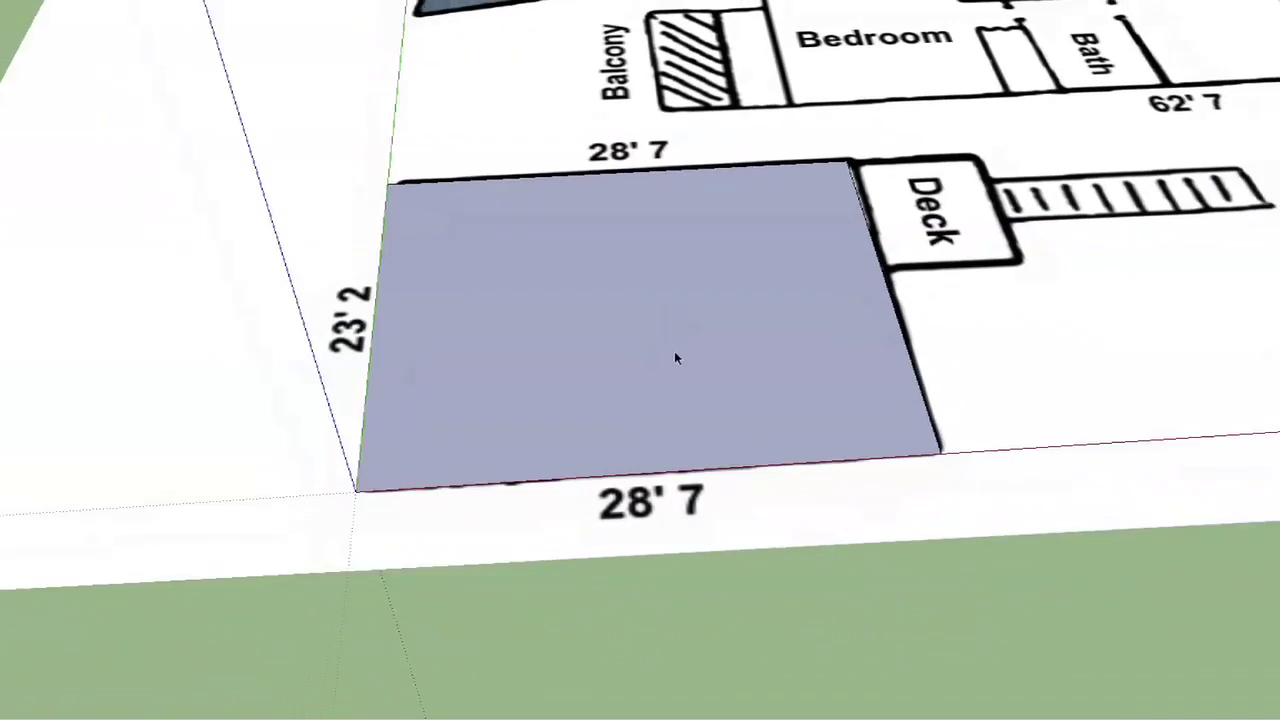
pyautogui.scroll(5, 565, 286)
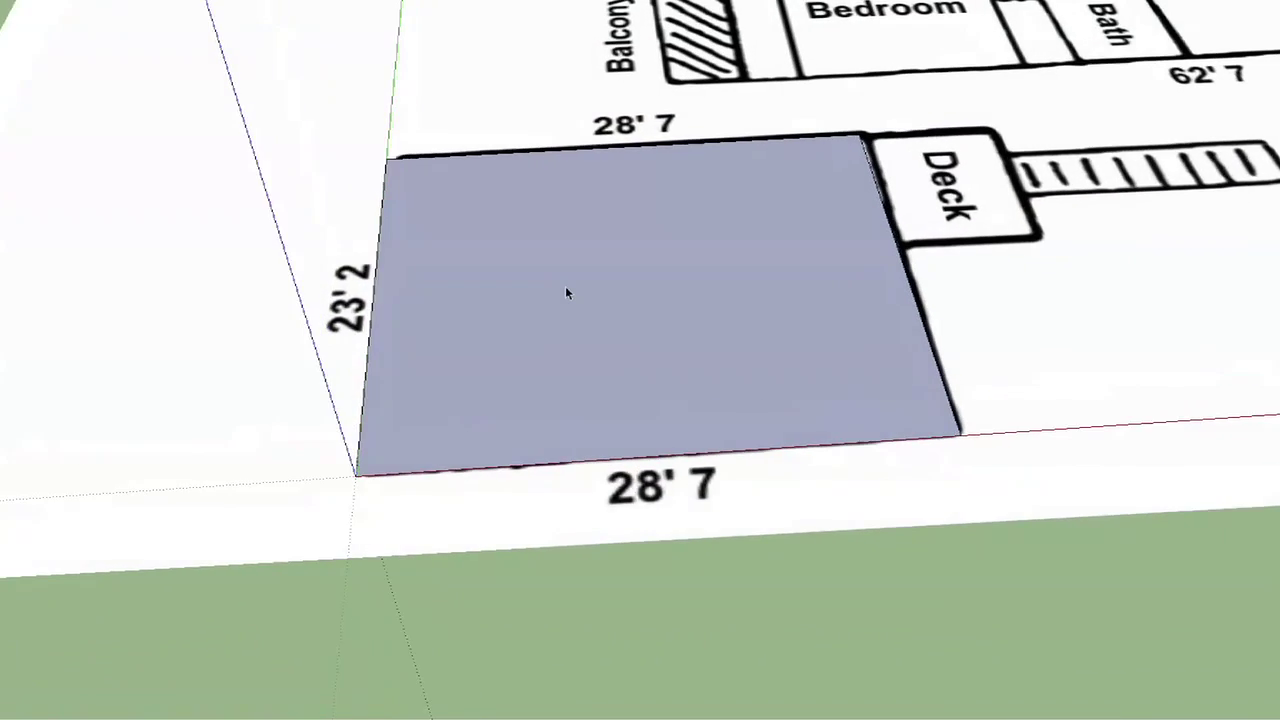